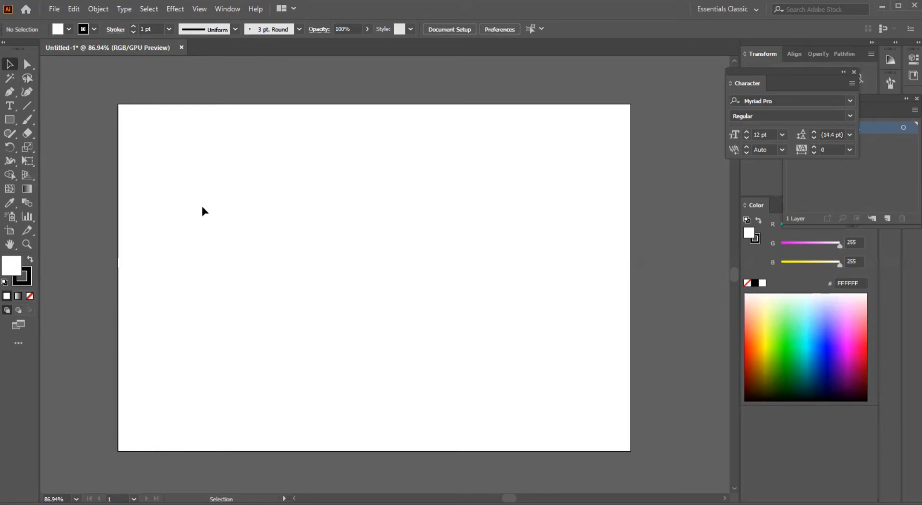
Step: Draw a square about 156 pt wide near the centre of the artboard and deselect it
click(9, 120)
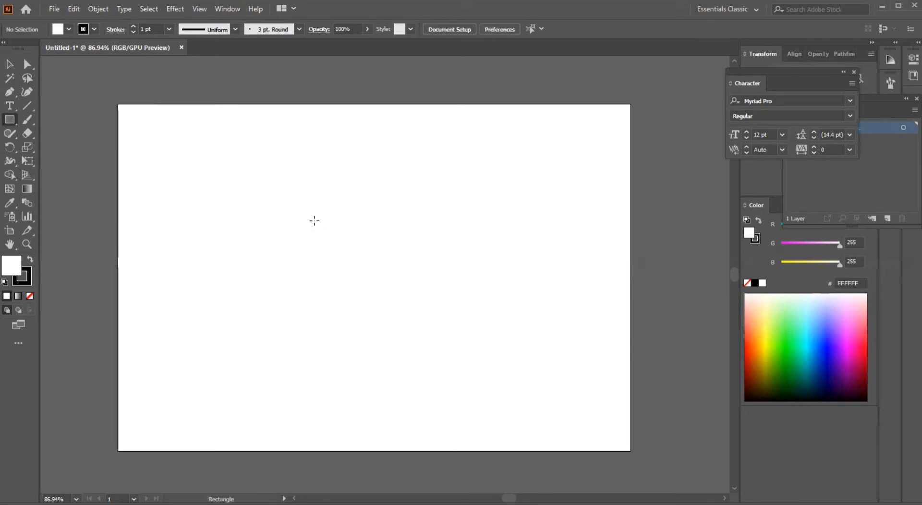
drag(311, 214, 426, 330)
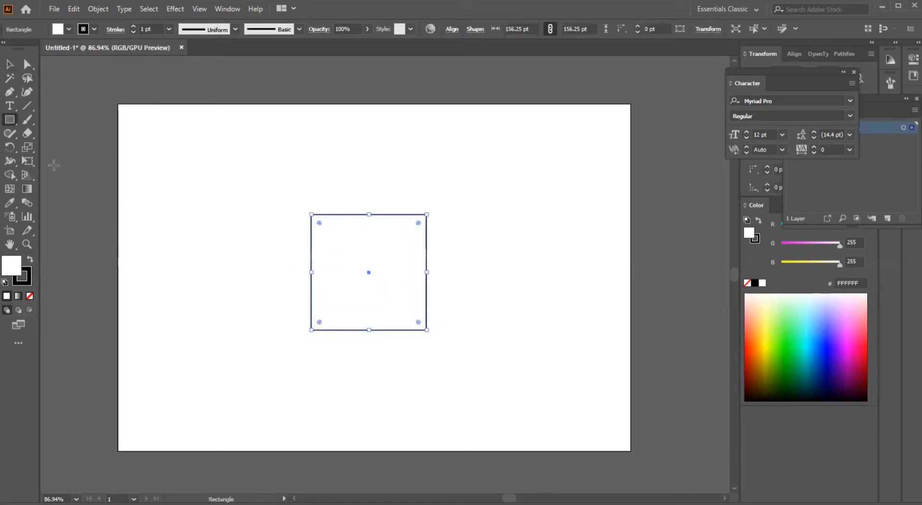
click(13, 67)
click(230, 187)
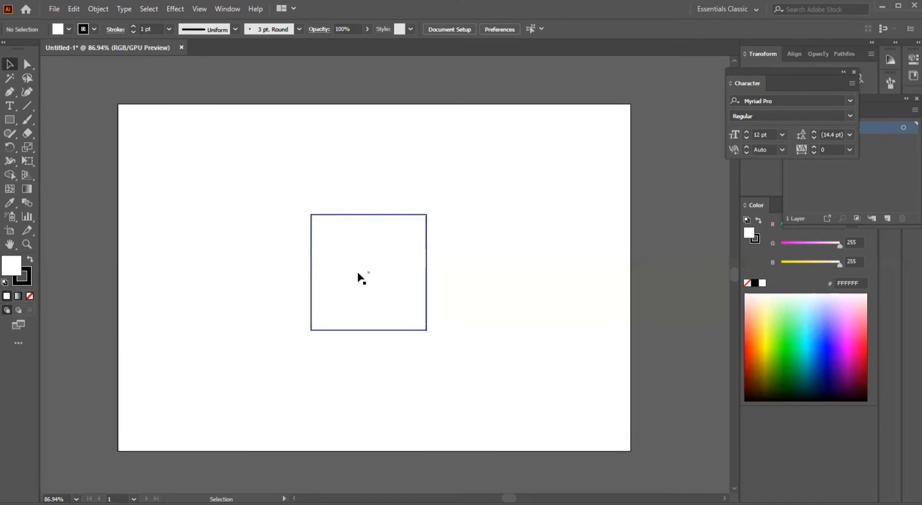
Step: Move the square across the artboard to its left part, then enter and leave isolation mode on it
click(328, 306)
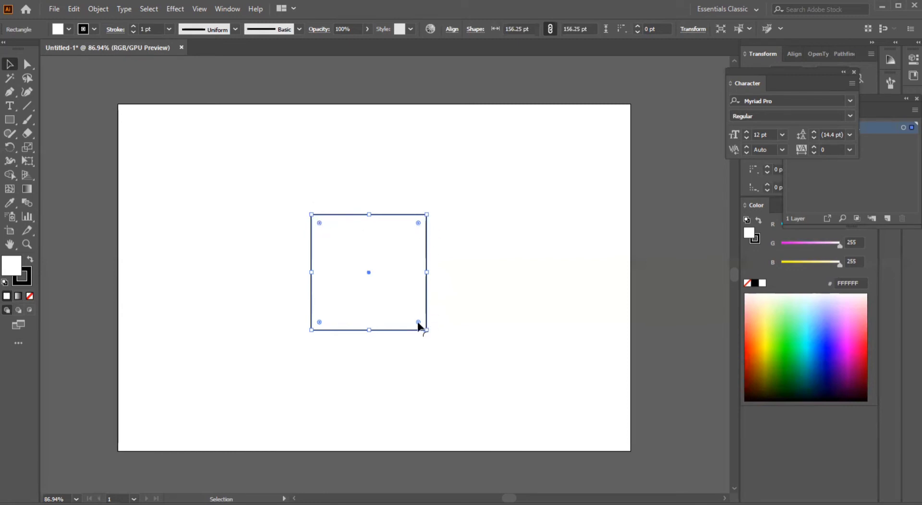
click(297, 228)
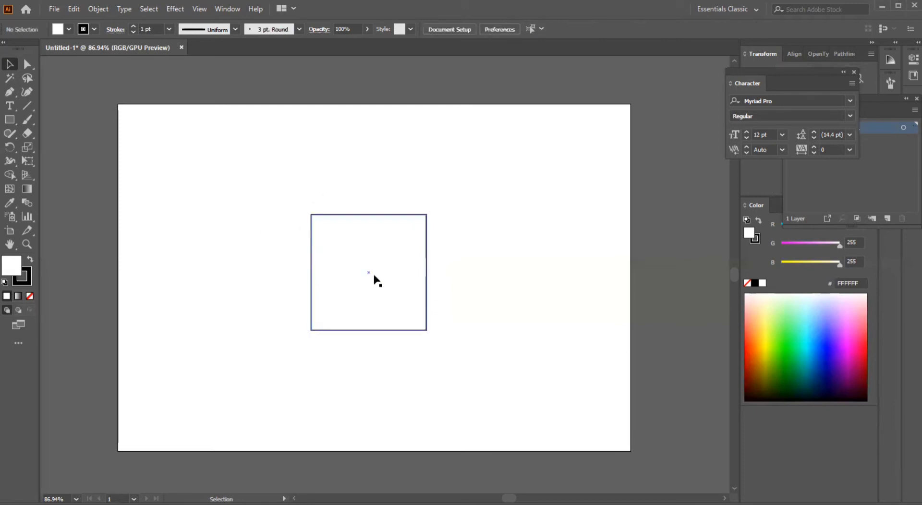
click(369, 295)
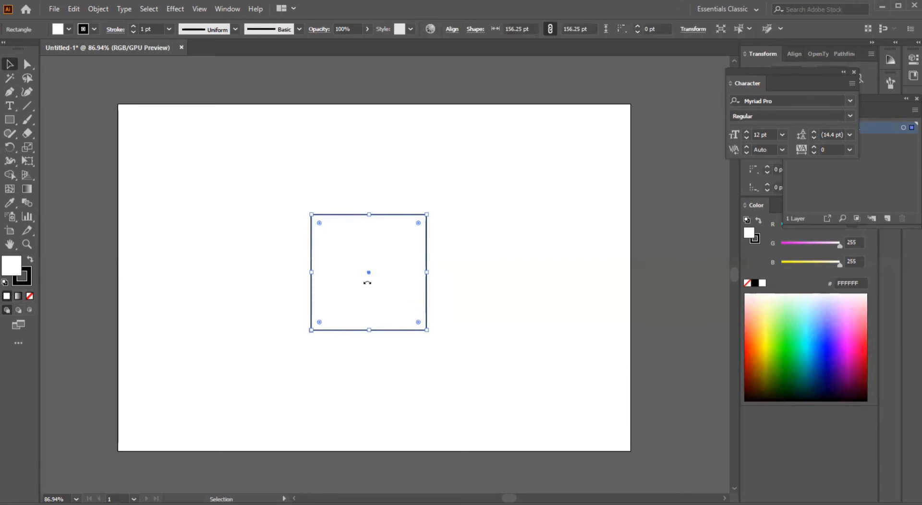
drag(338, 309, 512, 315)
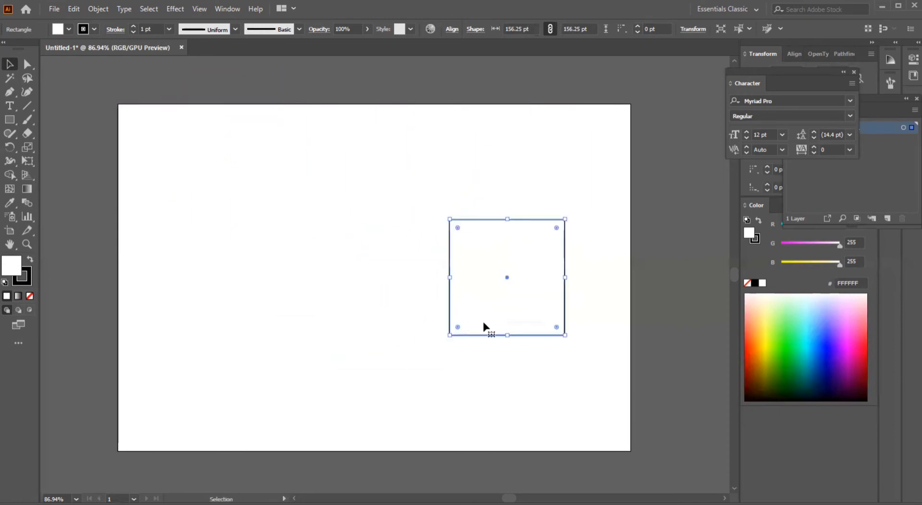
drag(457, 301, 204, 267)
double_click(244, 243)
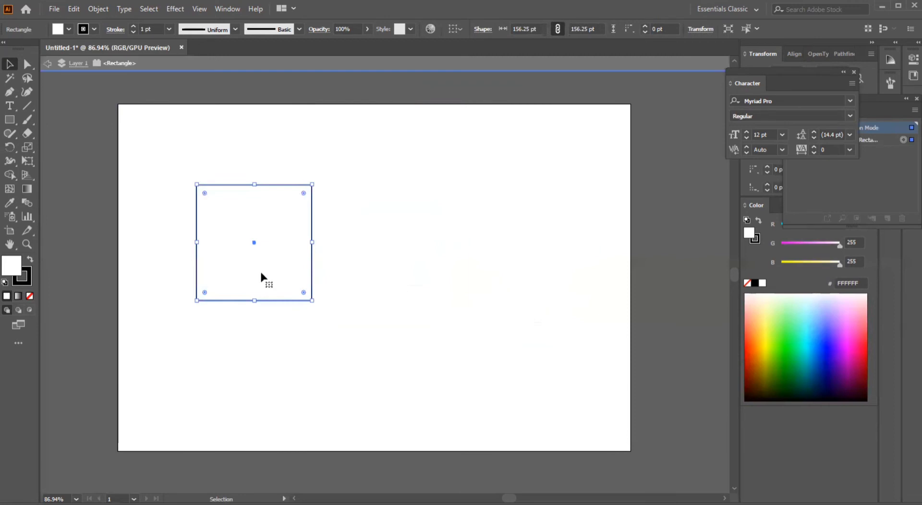
double_click(124, 170)
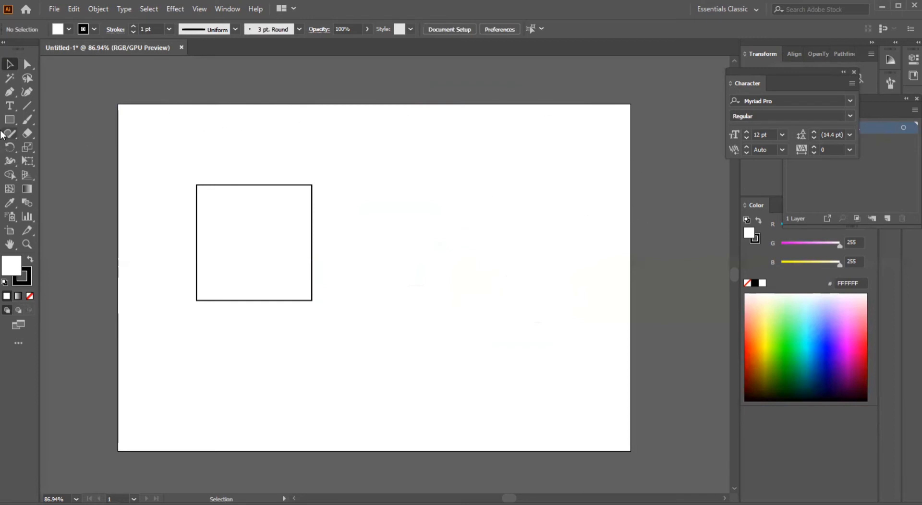
Step: Move the square off the artboard's left edge, bring it back just right of centre and deselect it
click(264, 268)
drag(244, 255, 82, 323)
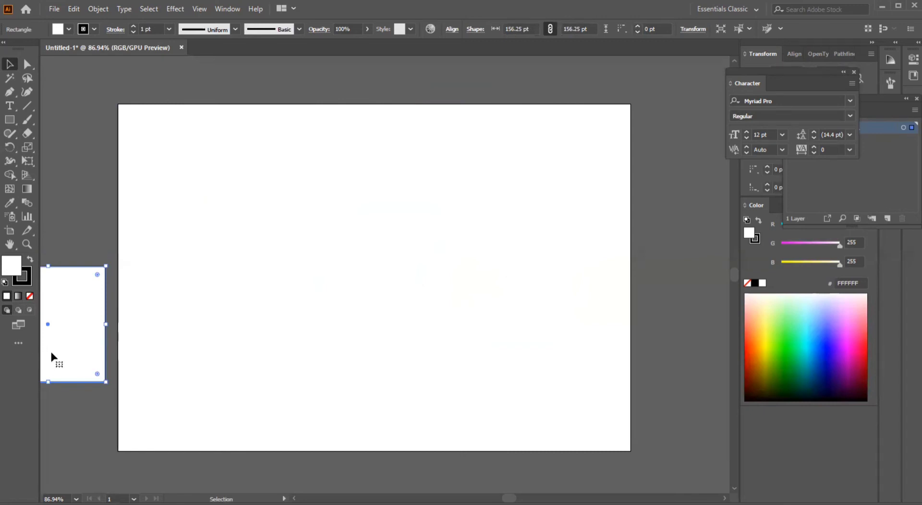
drag(51, 352, 407, 317)
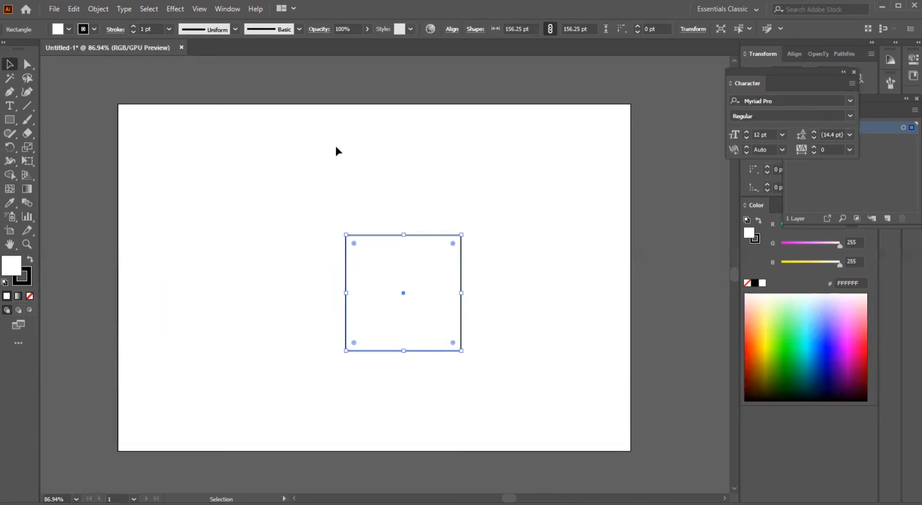
click(259, 220)
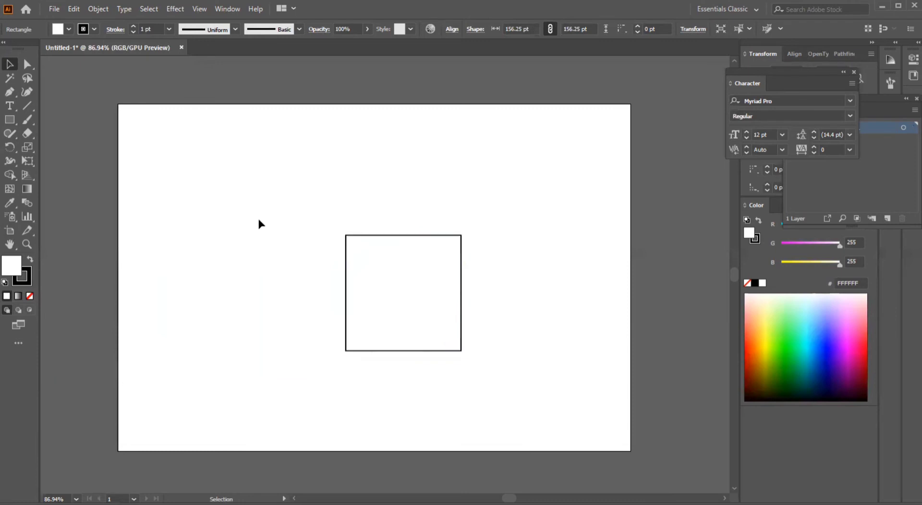
Step: Move the square off the artboard's lower left side again and return it to the artboard's centre
click(393, 288)
drag(394, 290, 80, 390)
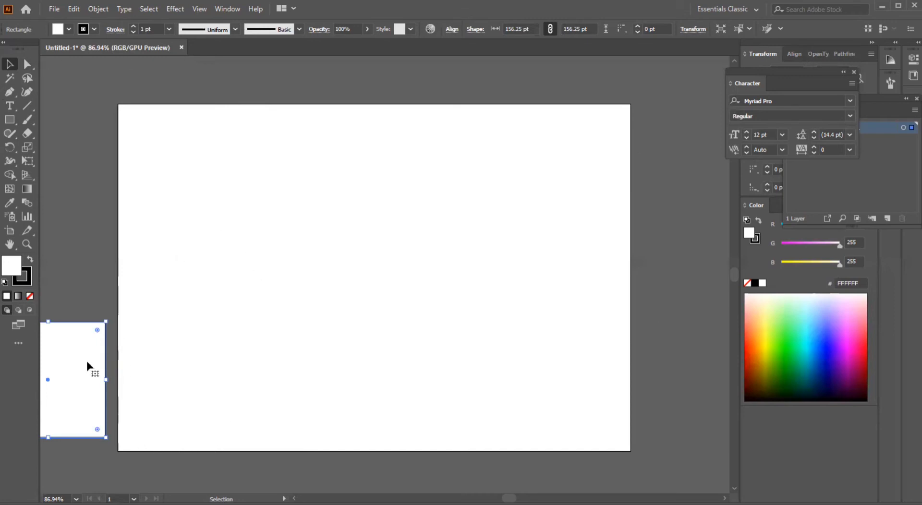
drag(67, 393, 391, 286)
click(204, 399)
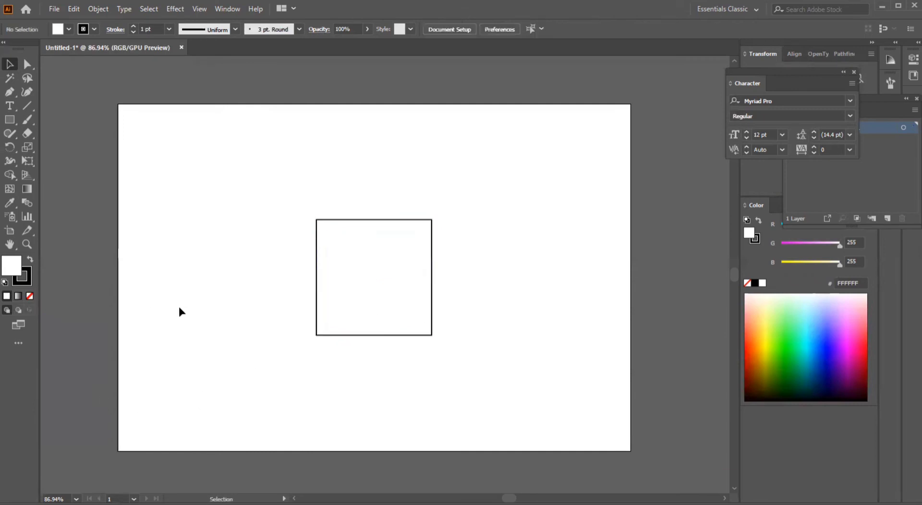
Step: Open the centred square in isolation mode and exit back to the normal document view
click(383, 289)
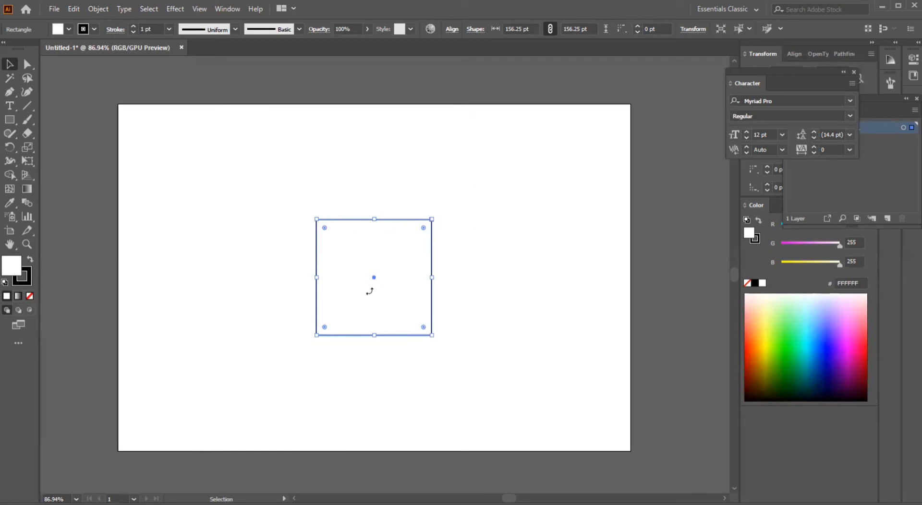
click(265, 342)
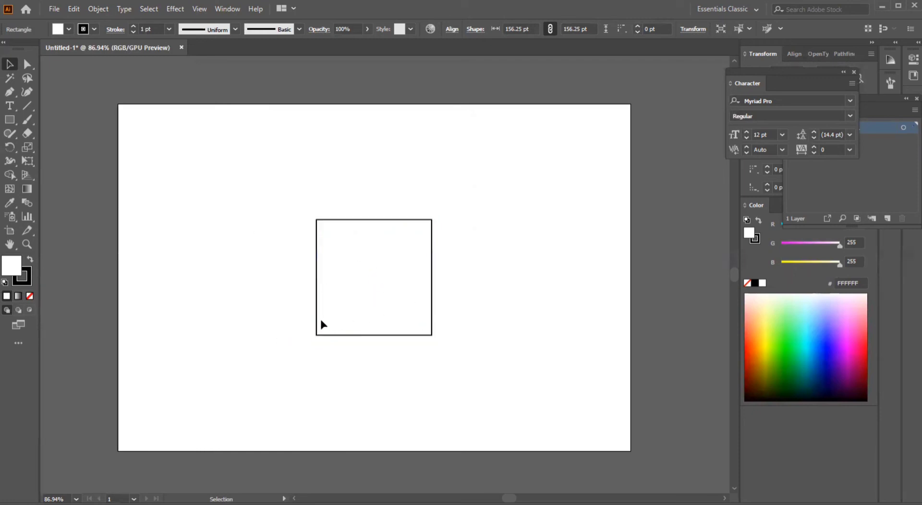
double_click(367, 293)
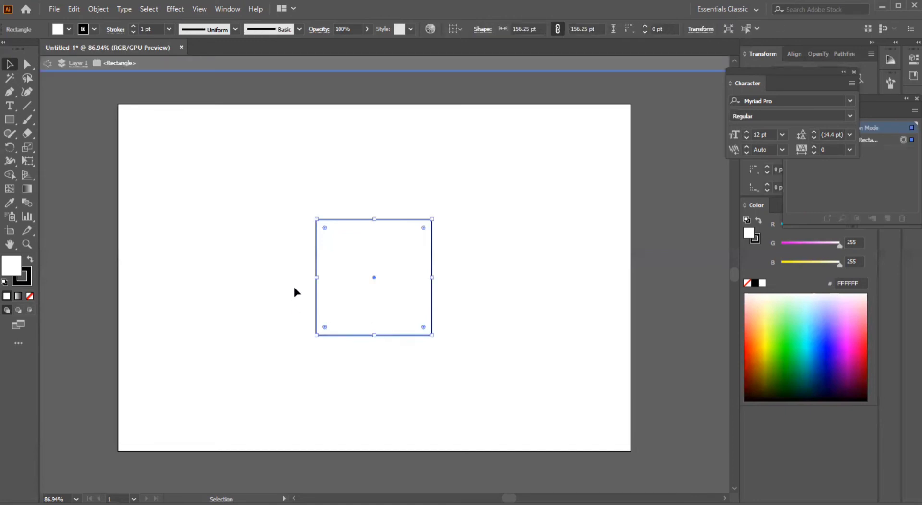
click(50, 66)
click(51, 66)
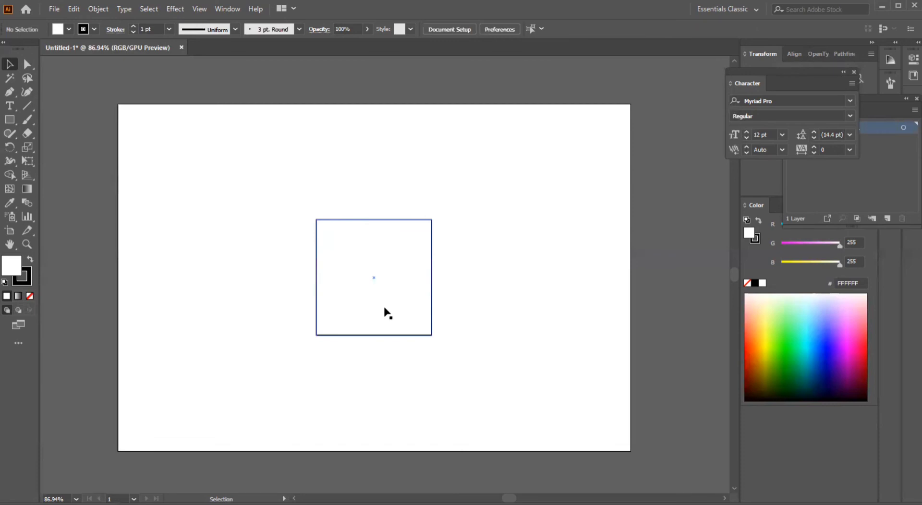
Step: Rotate the square counterclockwise in two passes until it stands on one corner like a diamond
click(339, 324)
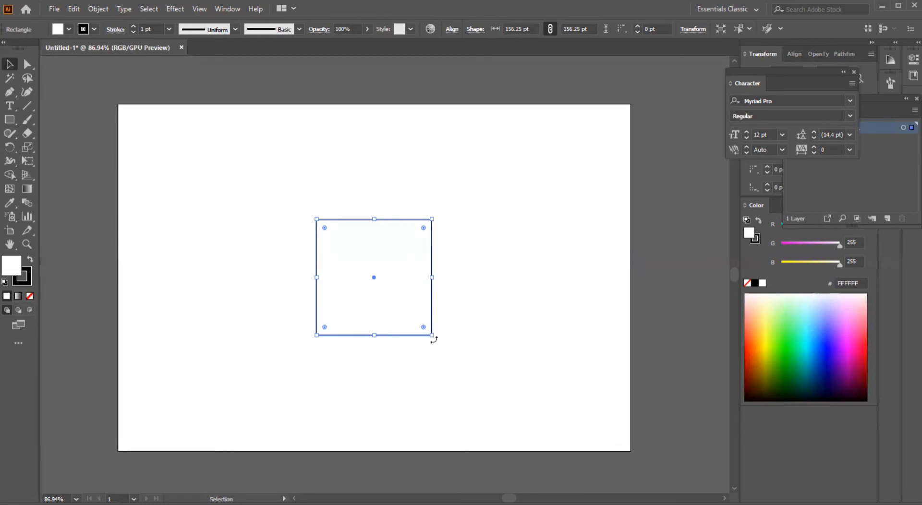
drag(433, 339, 448, 198)
click(453, 211)
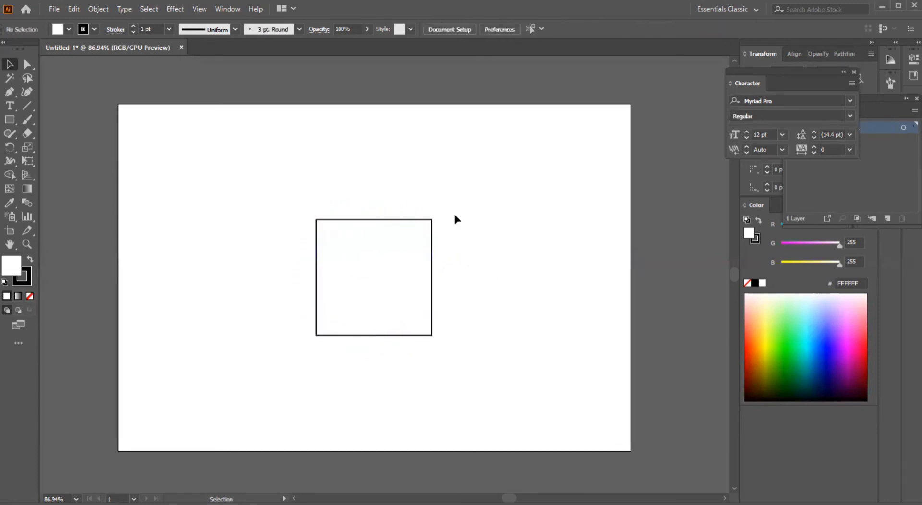
click(420, 237)
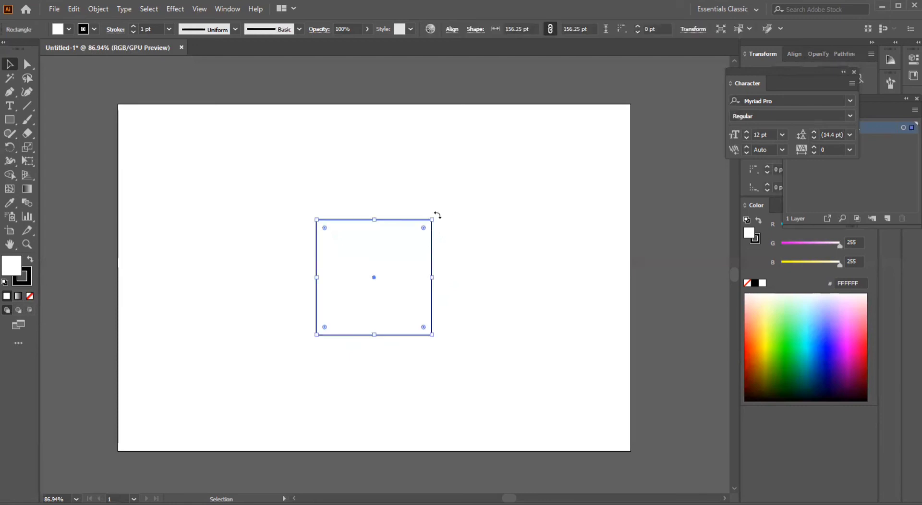
drag(432, 214, 382, 194)
click(430, 197)
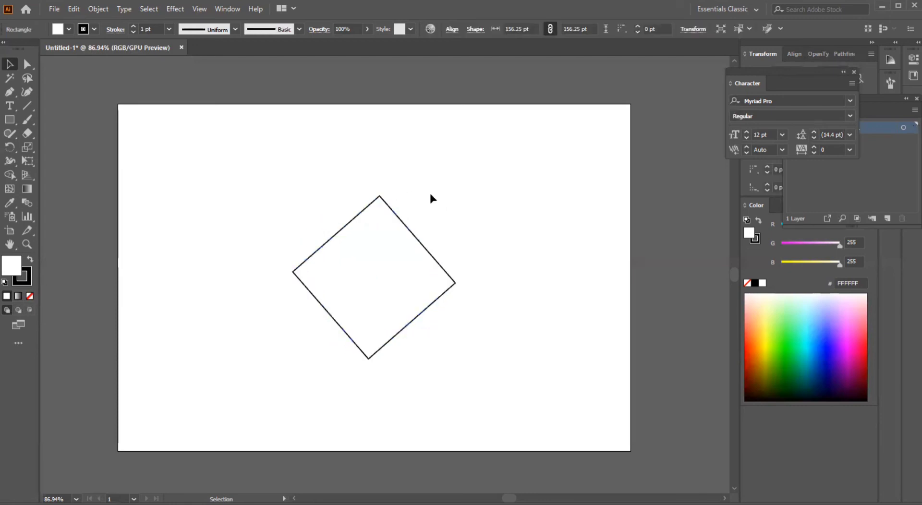
Step: Scale the diamond down in two passes, to about 120 × 114 pt and then to about 95 × 91 pt
click(379, 289)
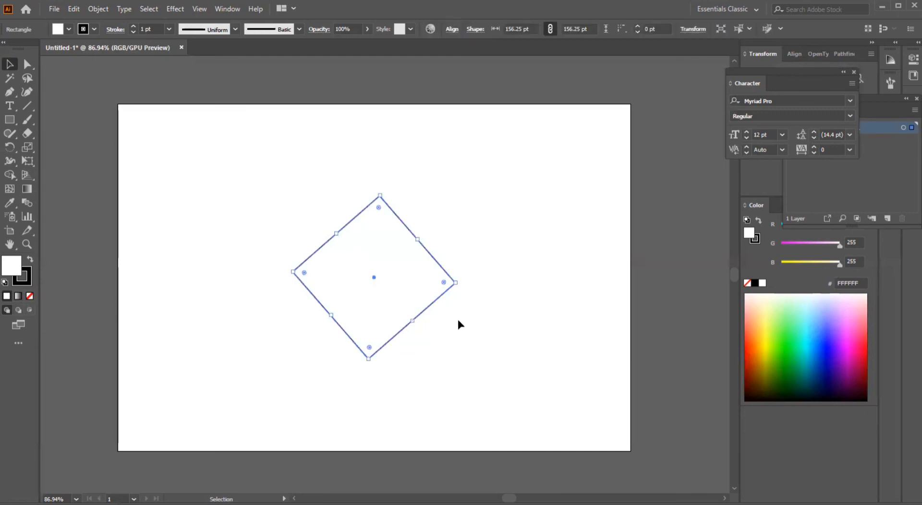
drag(455, 283, 414, 283)
click(473, 322)
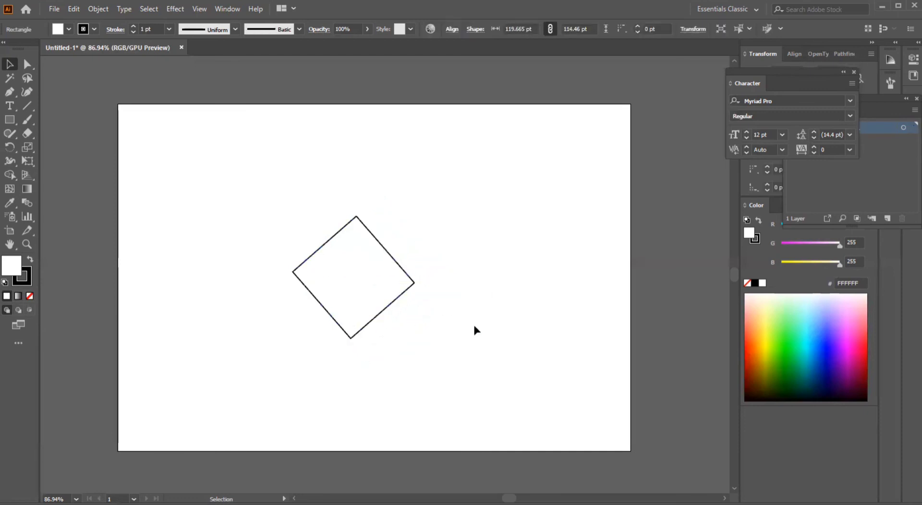
click(300, 264)
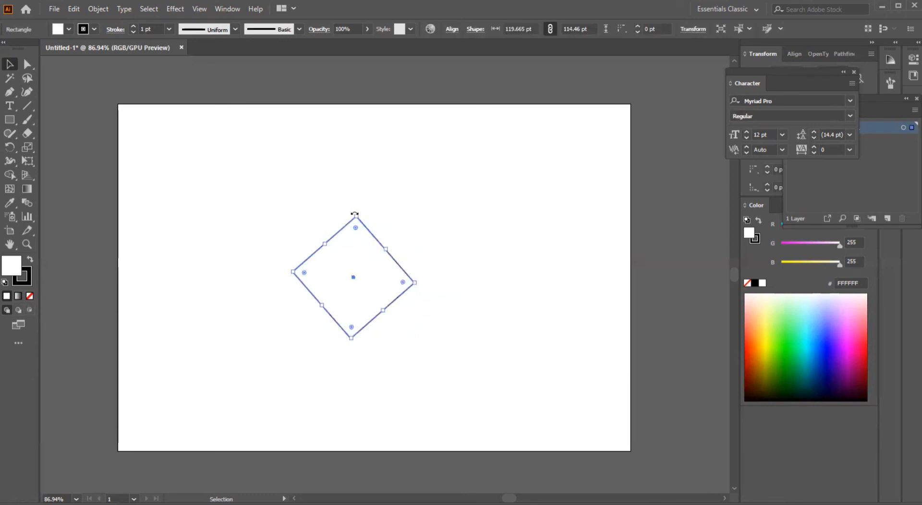
drag(355, 215, 354, 241)
click(436, 326)
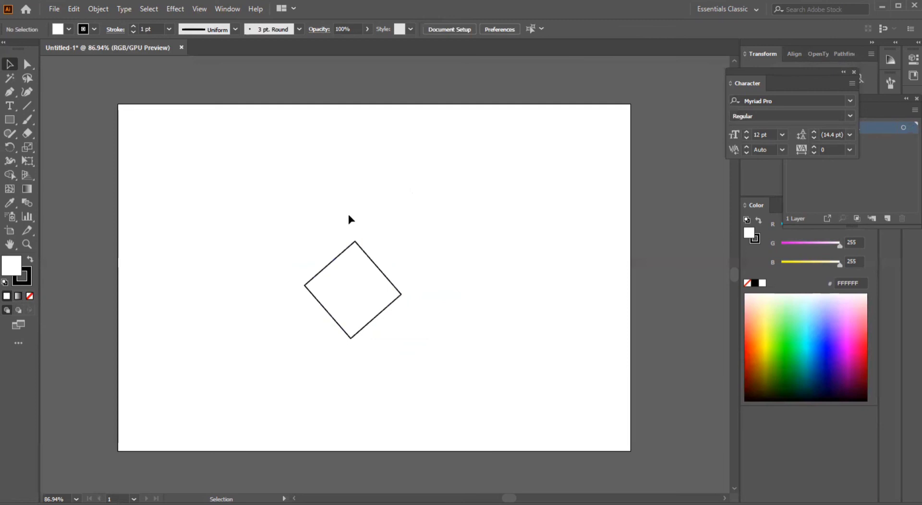
Step: Enter and leave isolation mode on the small diamond, then delete it from the artboard
double_click(350, 284)
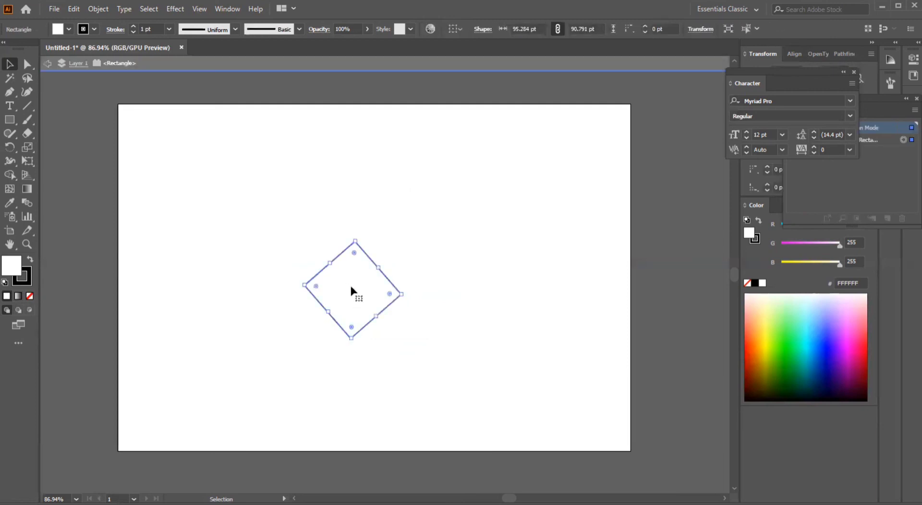
click(223, 216)
click(48, 64)
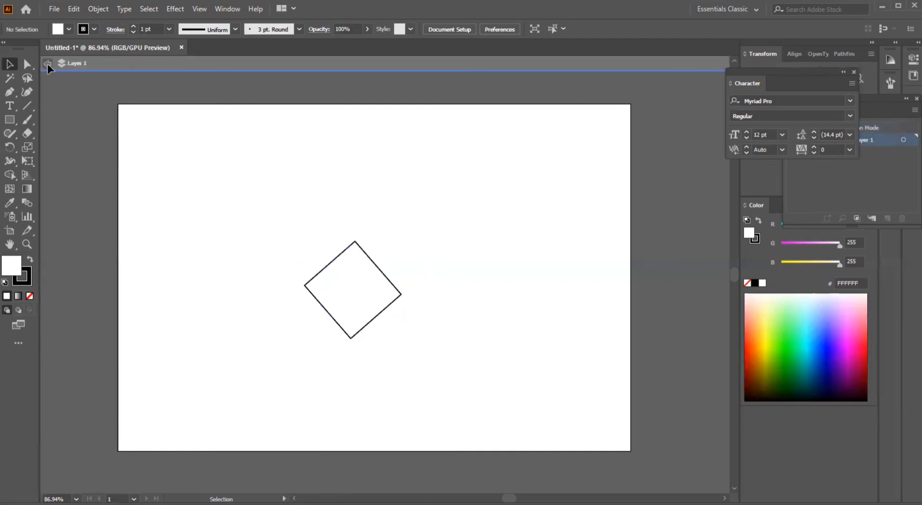
click(48, 63)
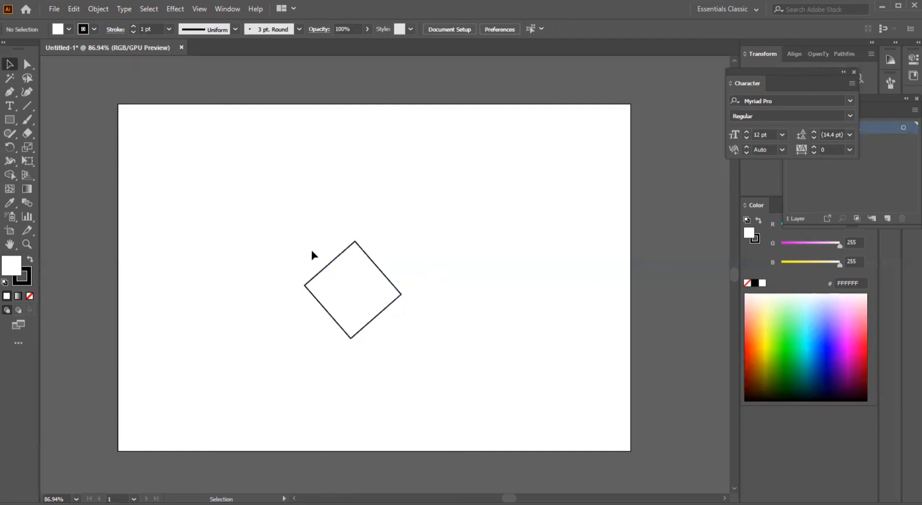
click(374, 284)
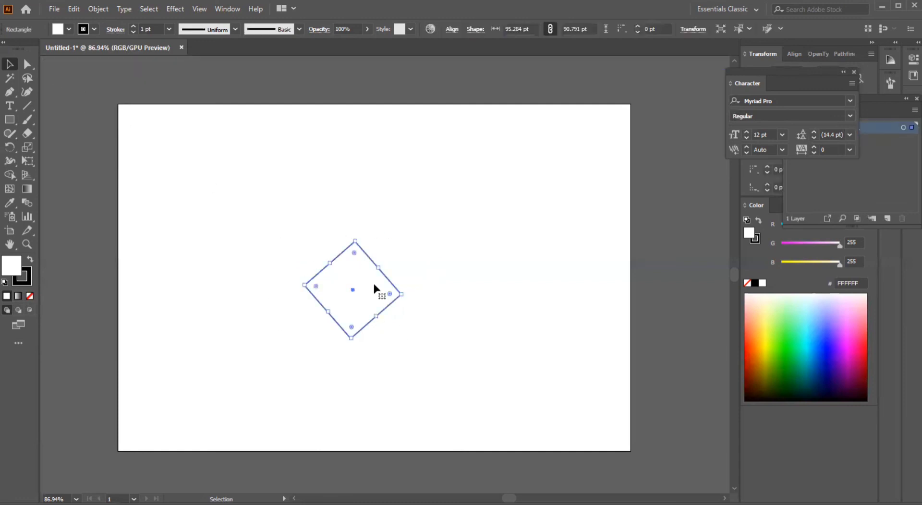
key(Delete)
Step: Draw a rectangle about 128 pt wide and 98 pt high near the middle of the empty artboard
click(10, 120)
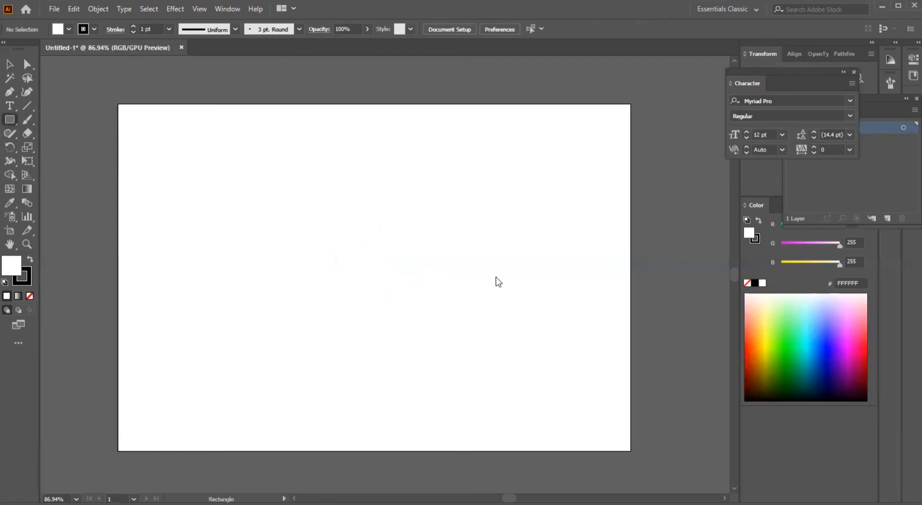
click(293, 228)
drag(292, 227, 387, 301)
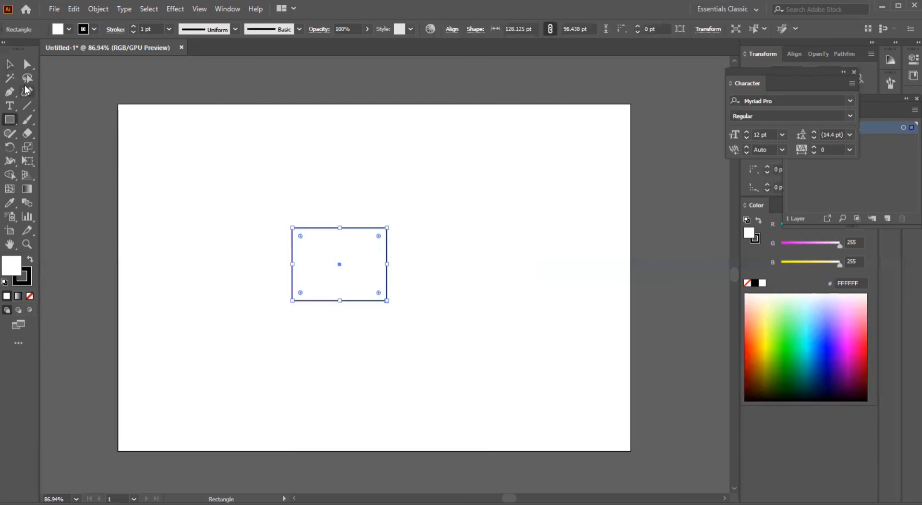
click(9, 64)
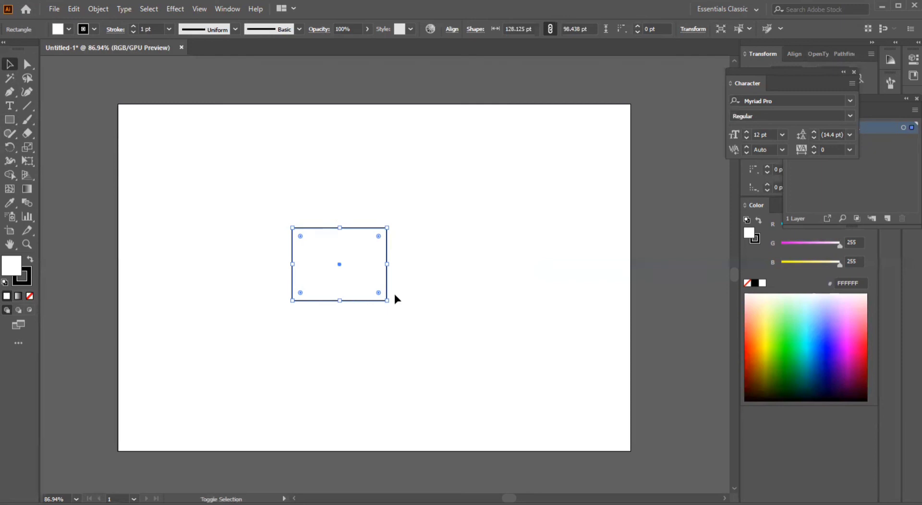
Step: Enlarge the rectangle proportionally from its lower right corner to about 191 × 147 pt and deselect it
click(384, 302)
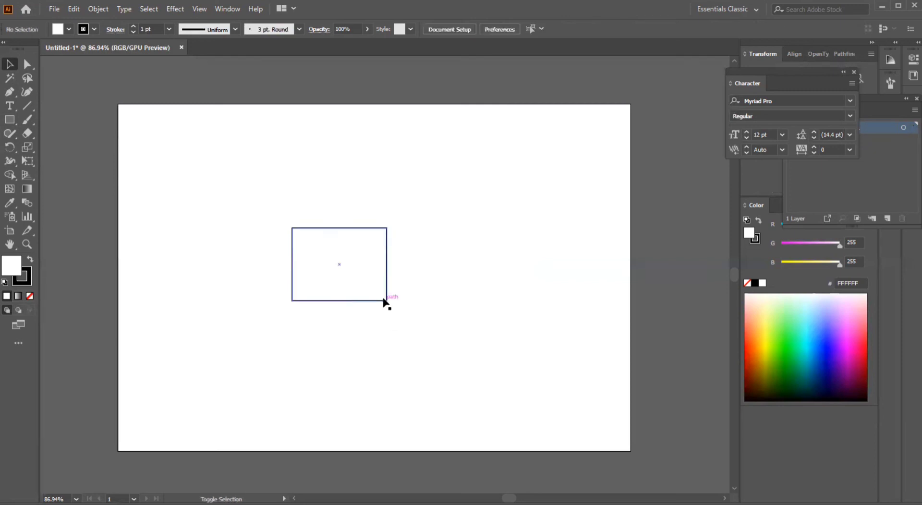
click(373, 293)
drag(387, 301, 446, 338)
click(480, 353)
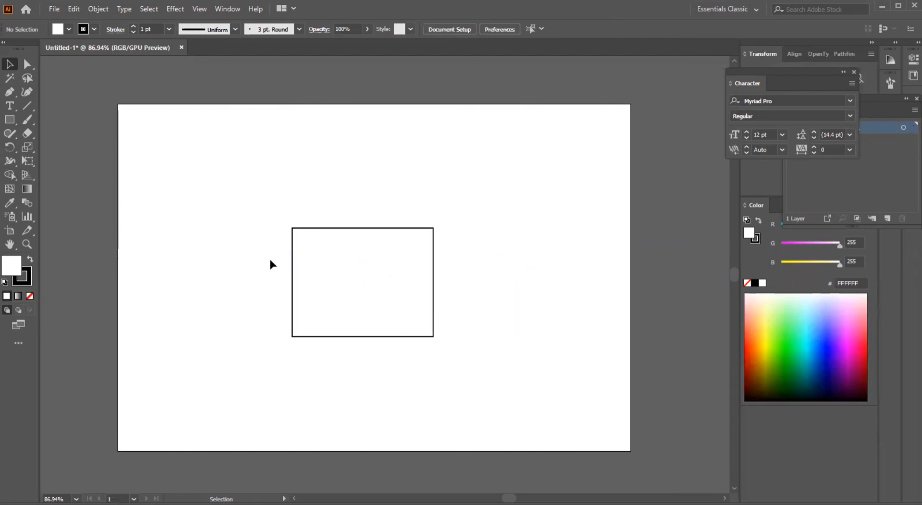
Step: Move the rectangle up towards the artboard's top edge, then back down to the artboard's centre
click(358, 290)
drag(358, 292, 359, 214)
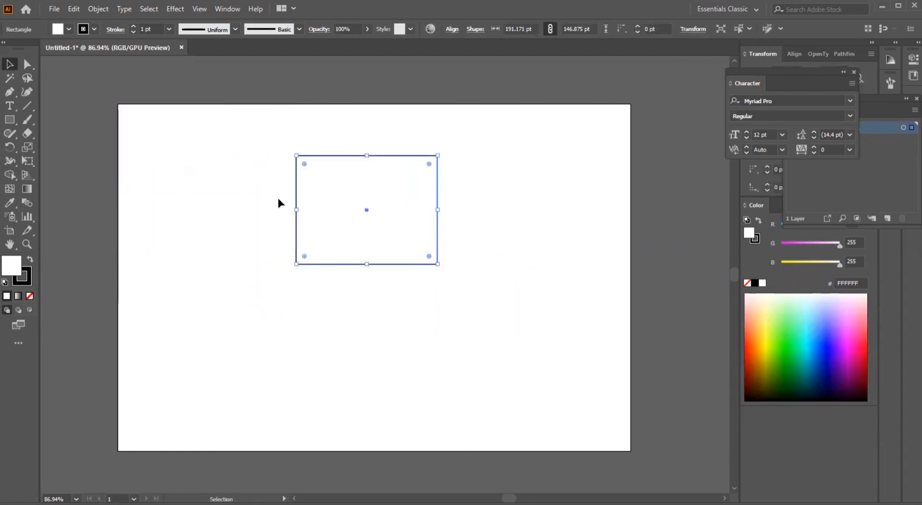
click(463, 247)
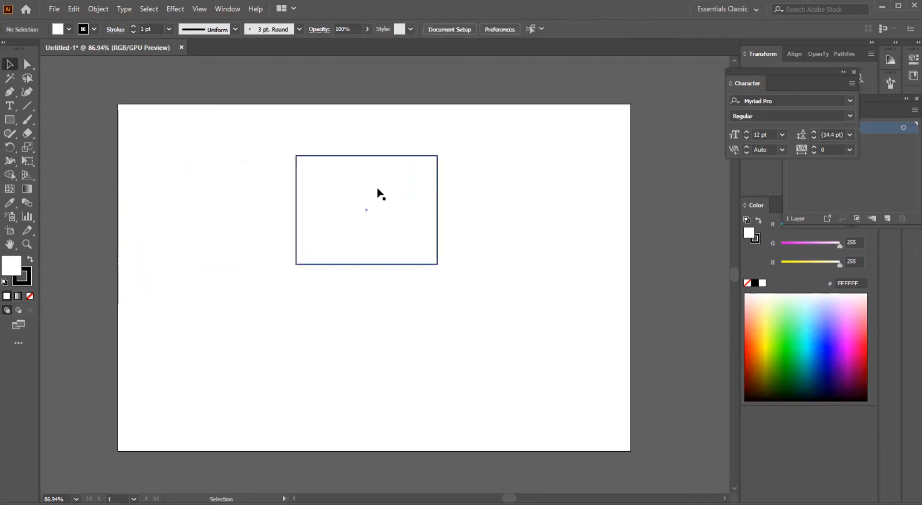
click(377, 215)
drag(376, 215, 401, 279)
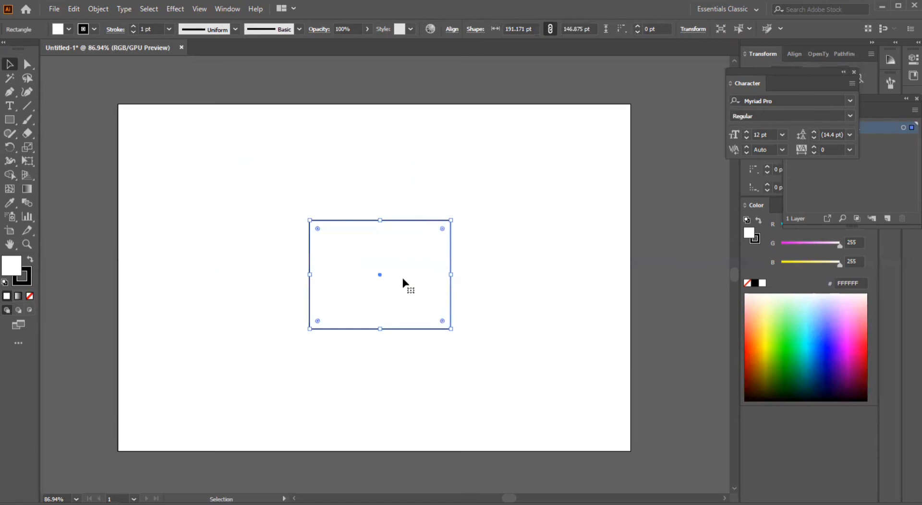